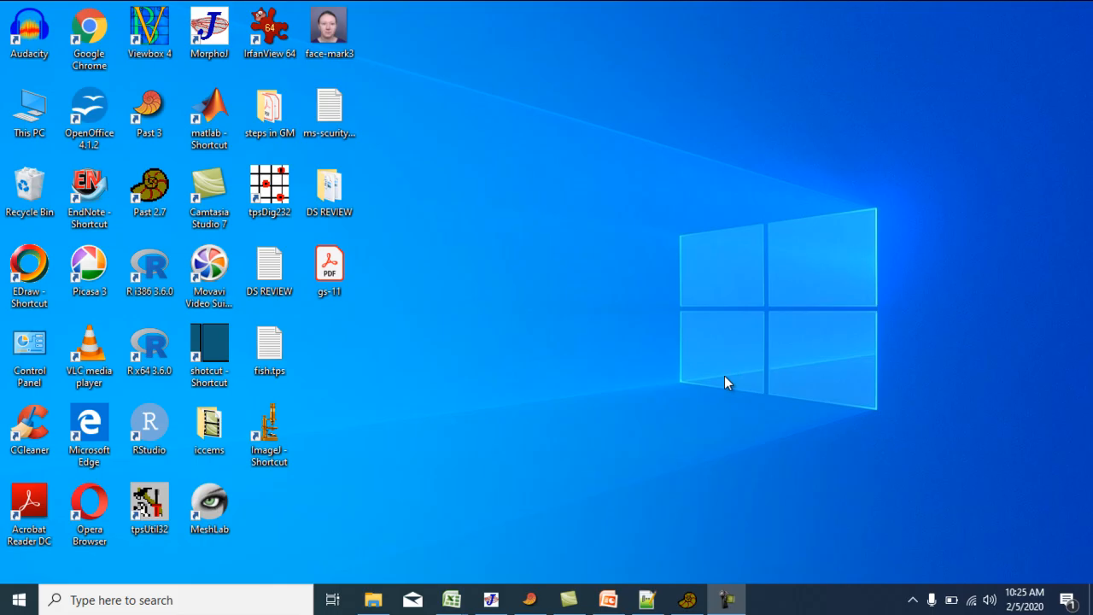
Switch to MorphoJ and start a regression analysis with 3d-db as both the dependent and independent dataset.
left_click(490, 599)
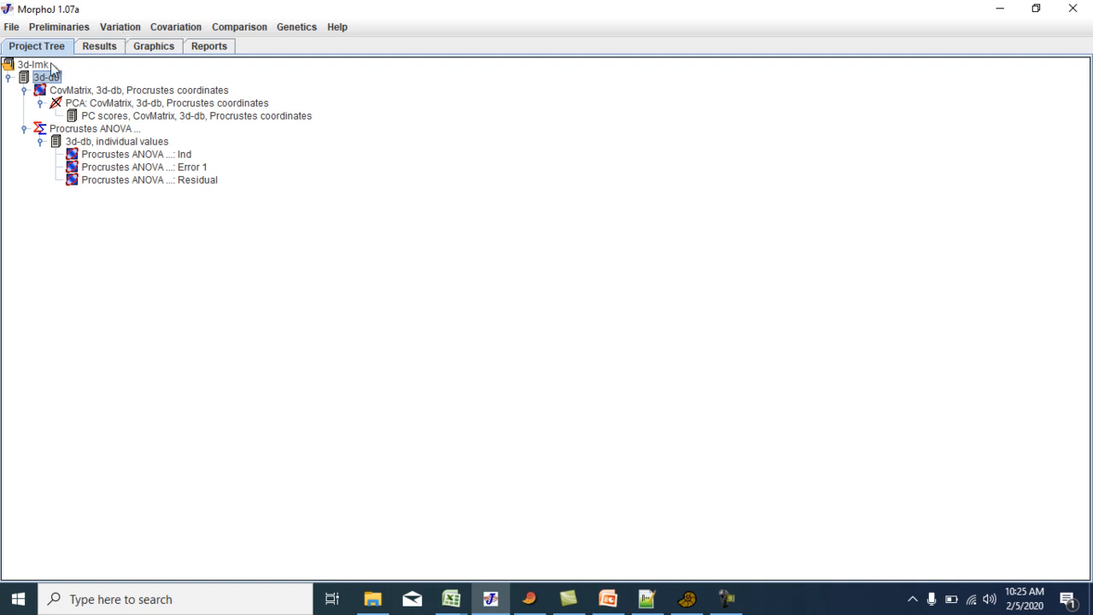
left_click(126, 29)
mouse_move(165, 28)
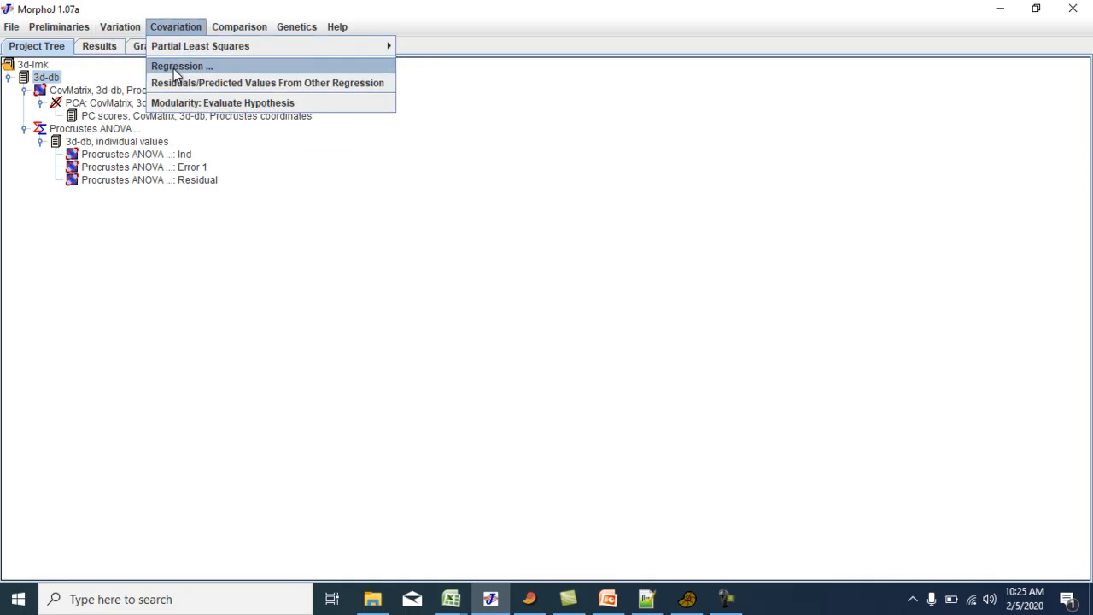
left_click(173, 68)
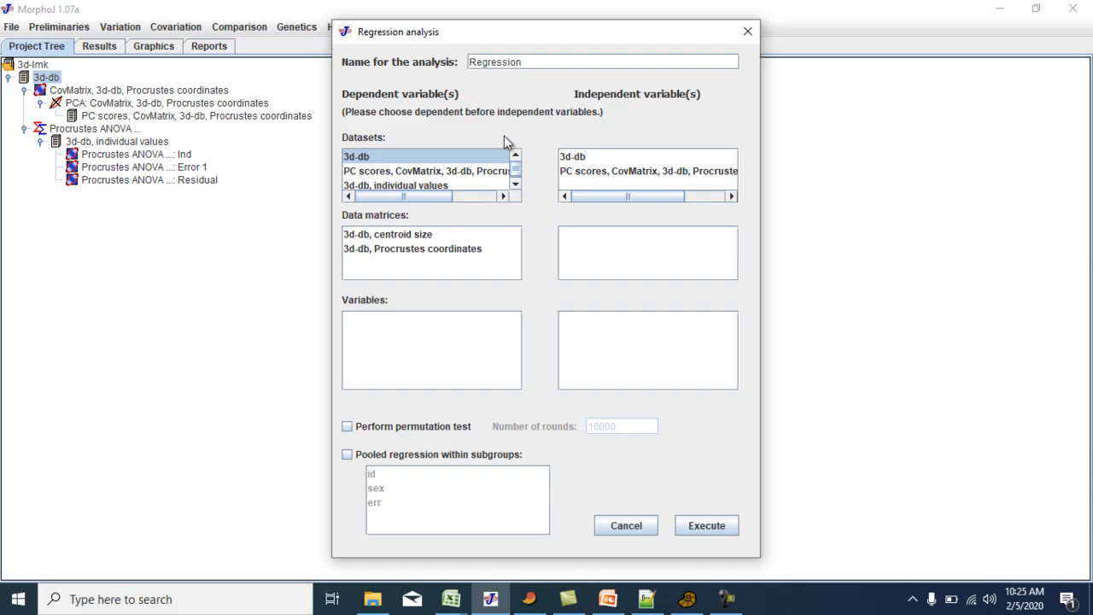
left_click(568, 159)
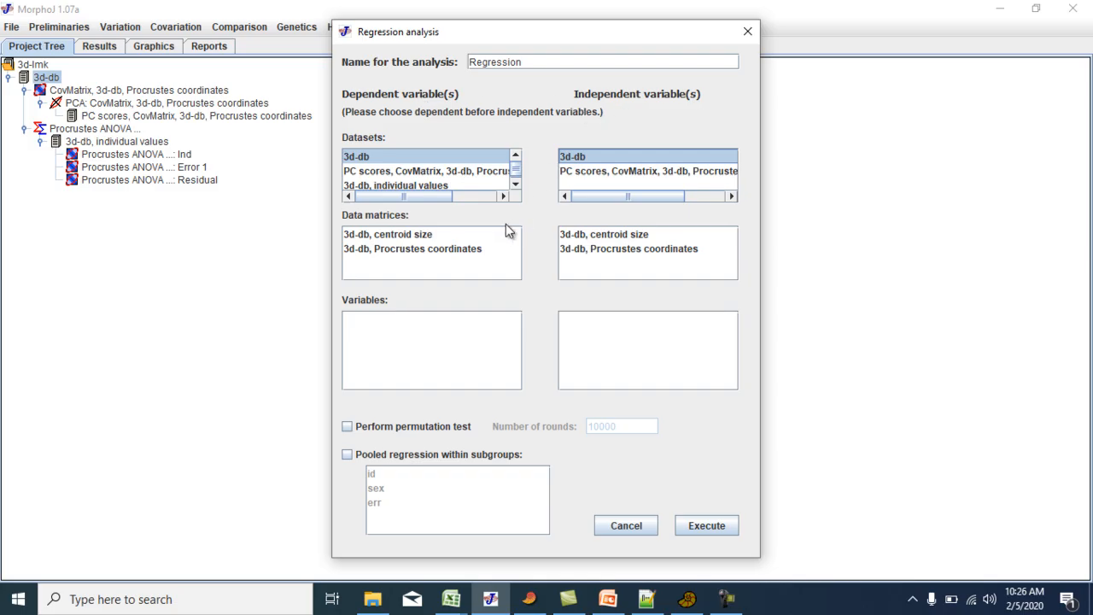
Choose Procrustes coordinates as the dependent variable and Centroid Size as the independent variable, and enable the permutation test with 10000 rounds.
left_click(407, 249)
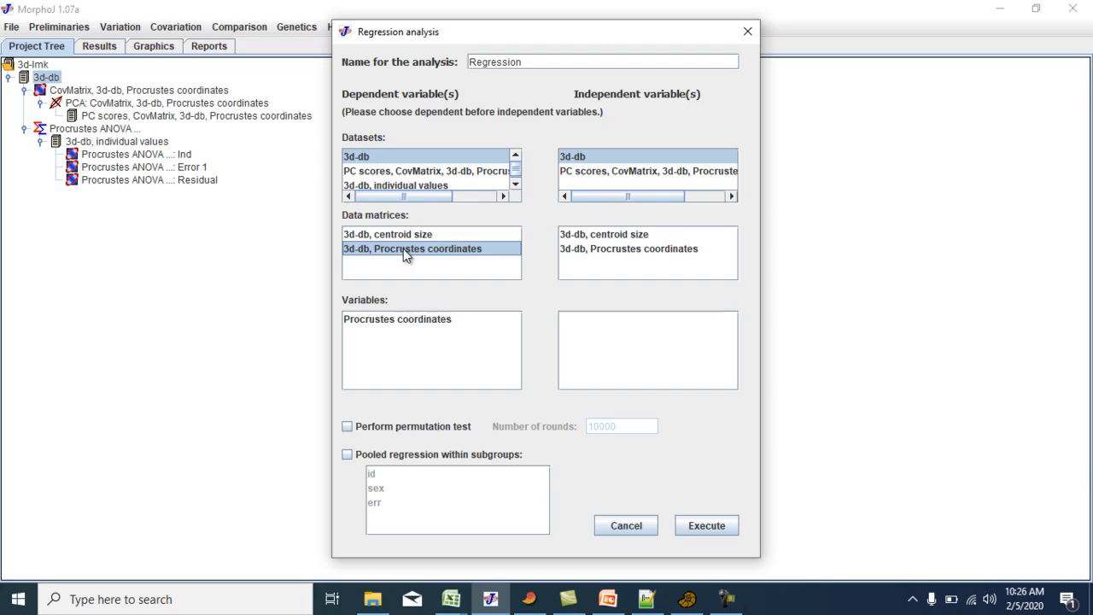
left_click(599, 237)
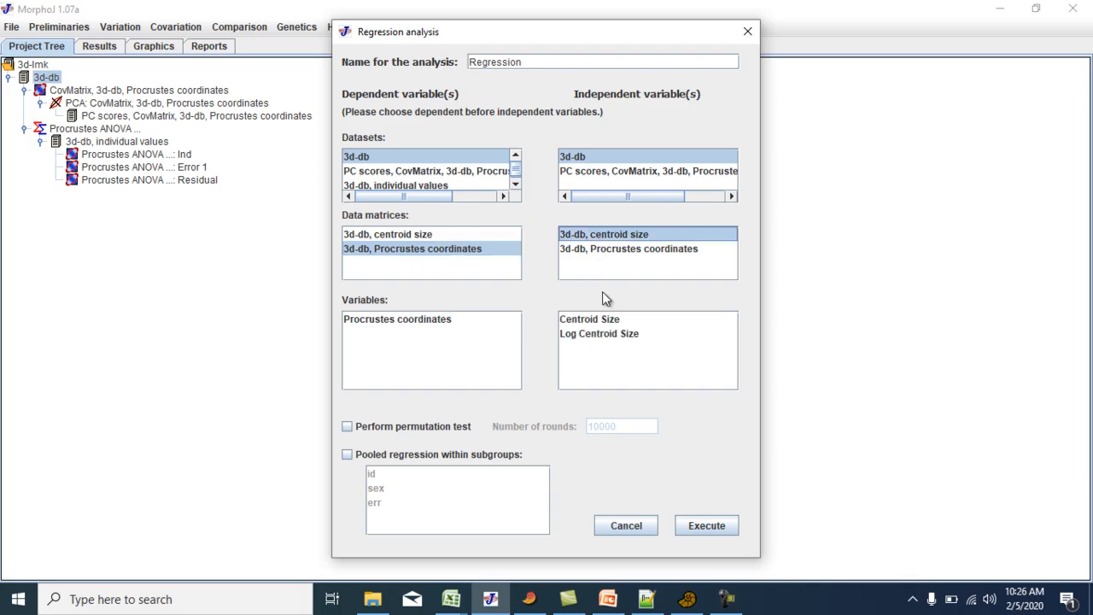
left_click(391, 323)
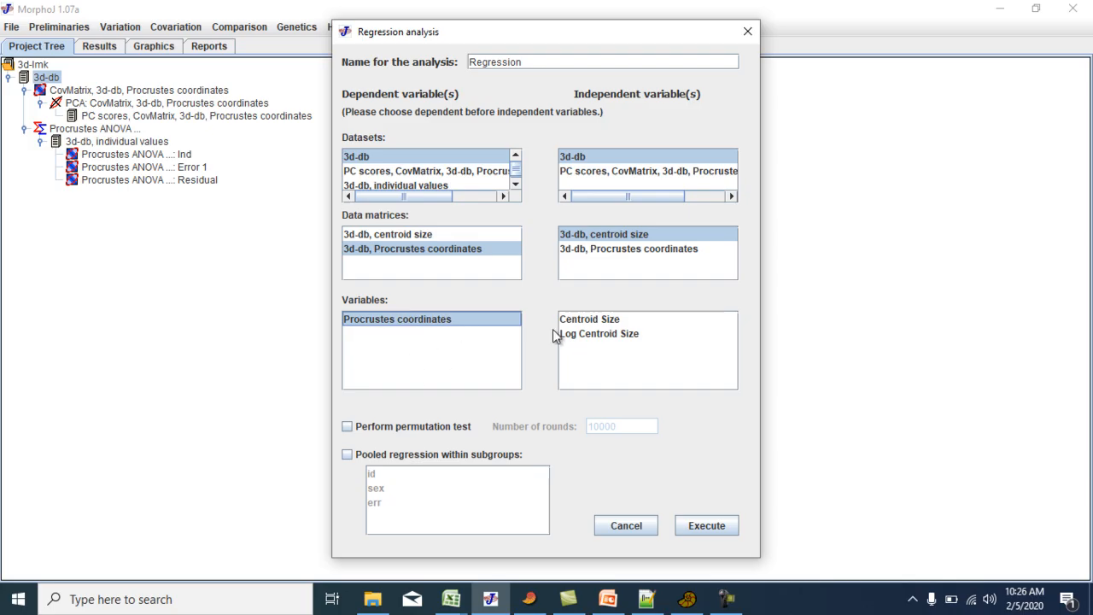
left_click(603, 318)
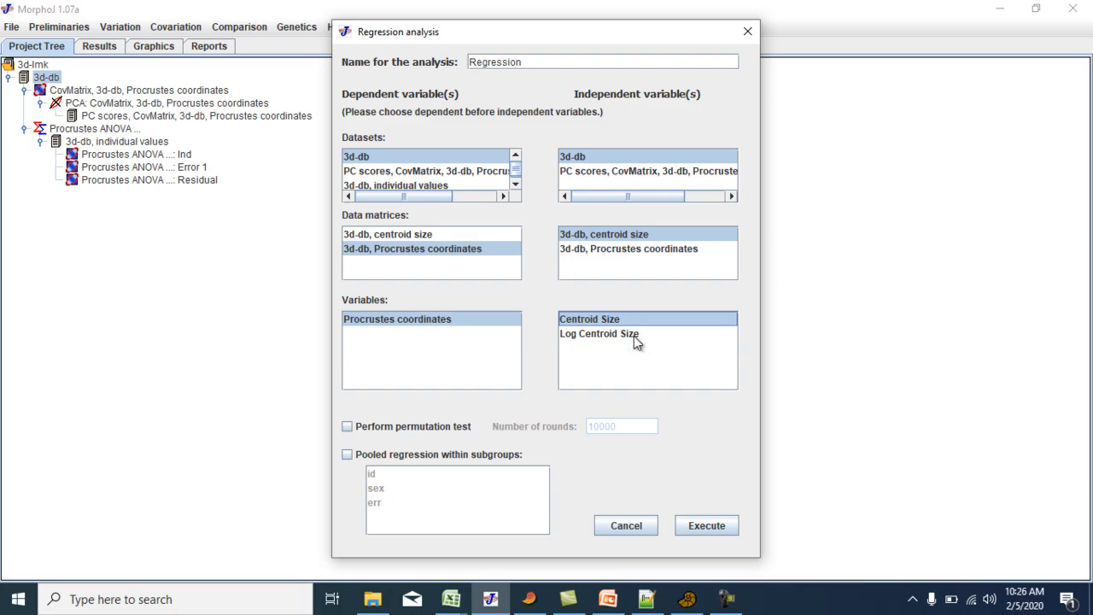
left_click(347, 427)
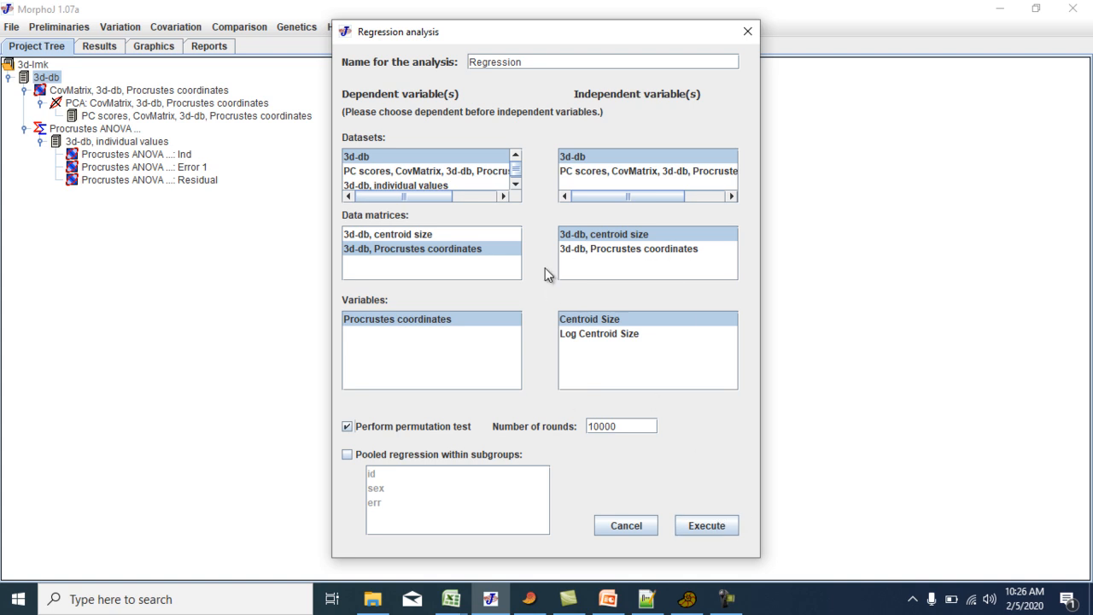
Try Centroid Size as the dependent variable and Procrustes coordinates as the independent variable.
left_click(409, 236)
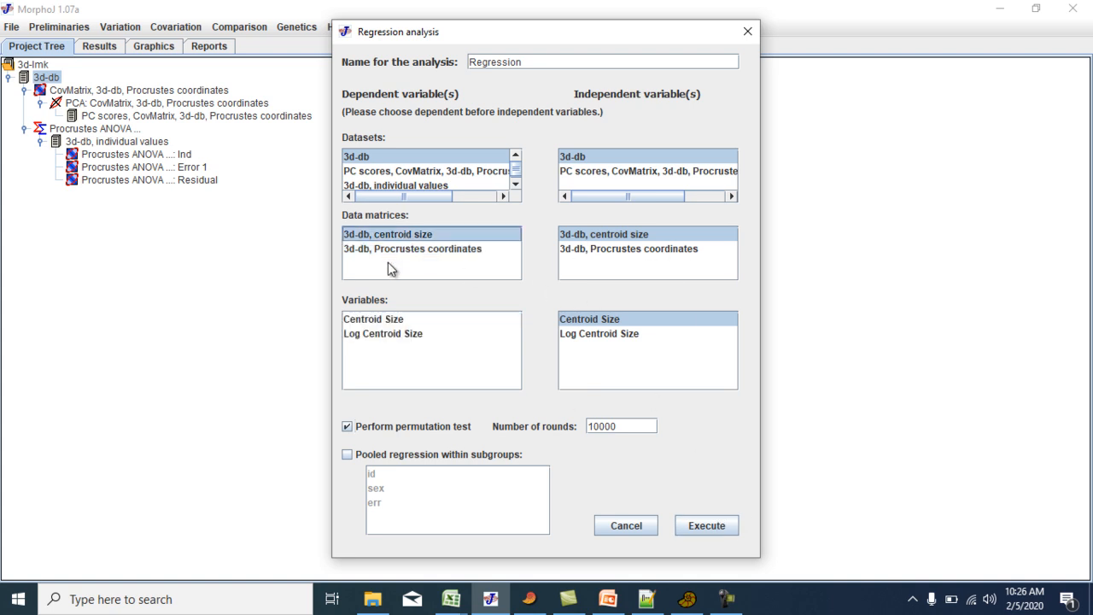
left_click(368, 321)
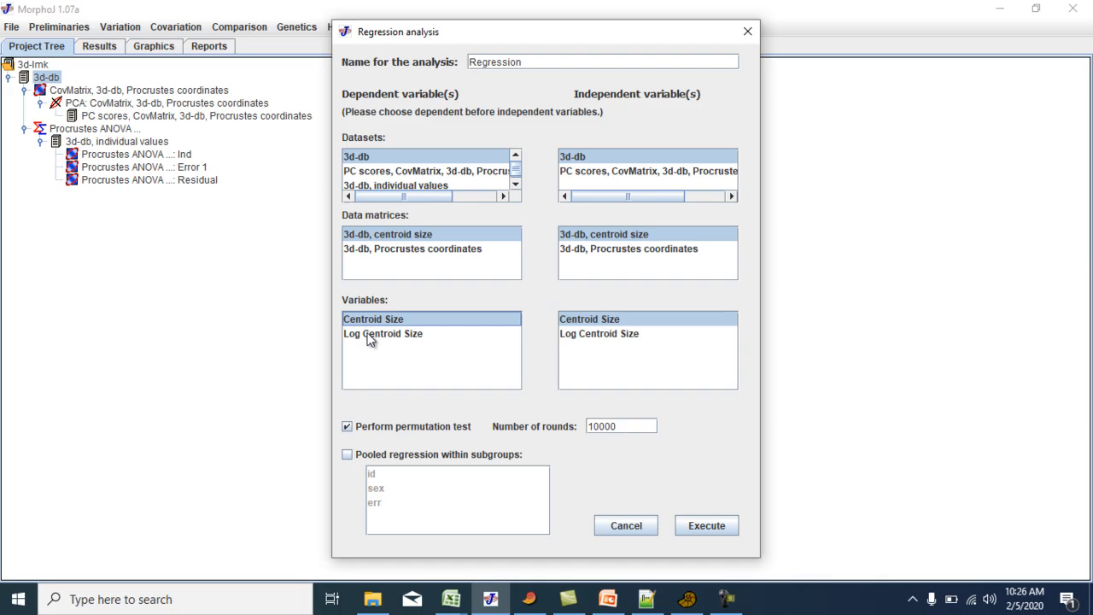
left_click(605, 251)
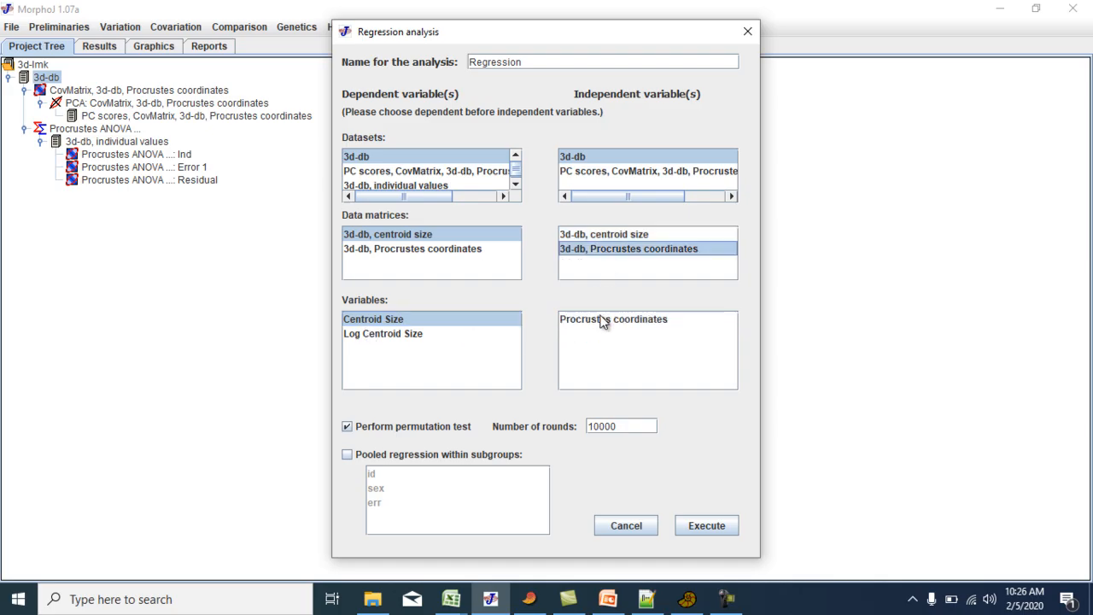
left_click(603, 321)
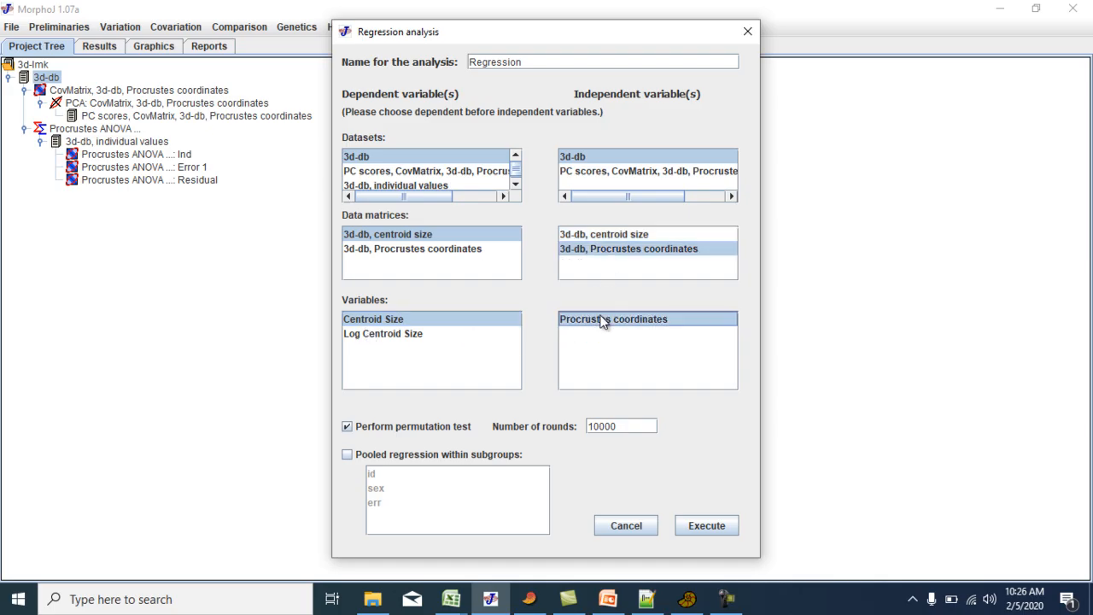
Set Procrustes coordinates as dependent and Centroid Size as independent again, and run the regression.
left_click(389, 248)
left_click(386, 320)
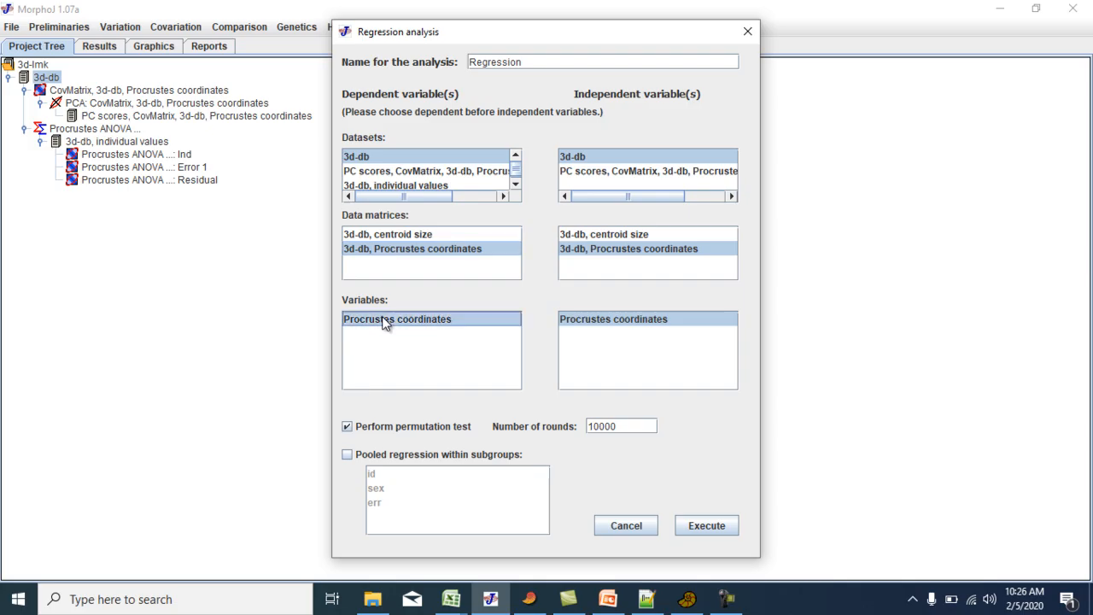
left_click(602, 236)
left_click(602, 324)
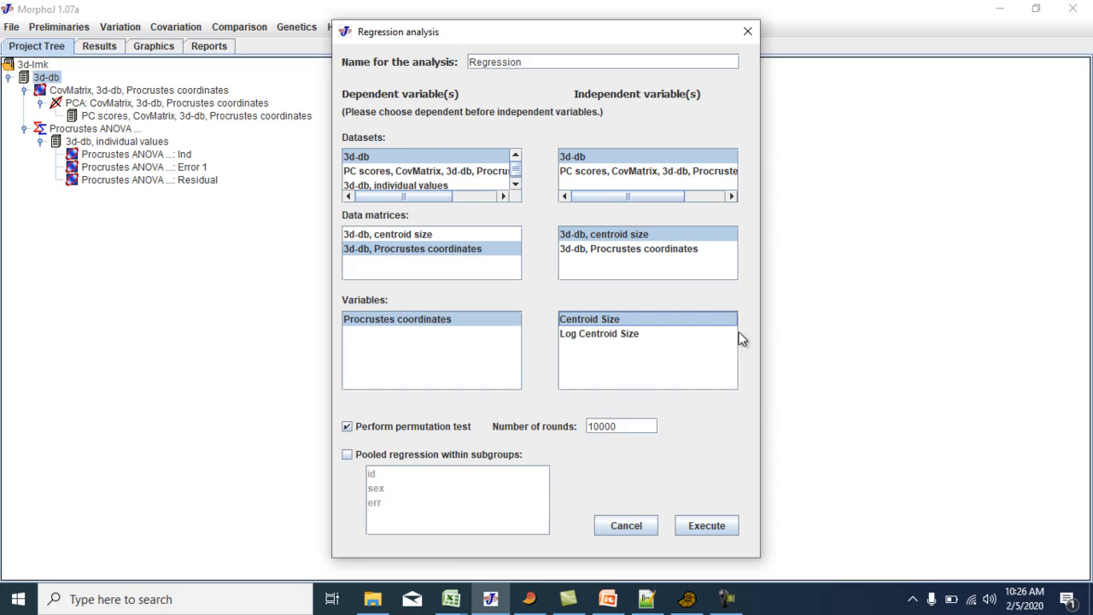
left_click(718, 531)
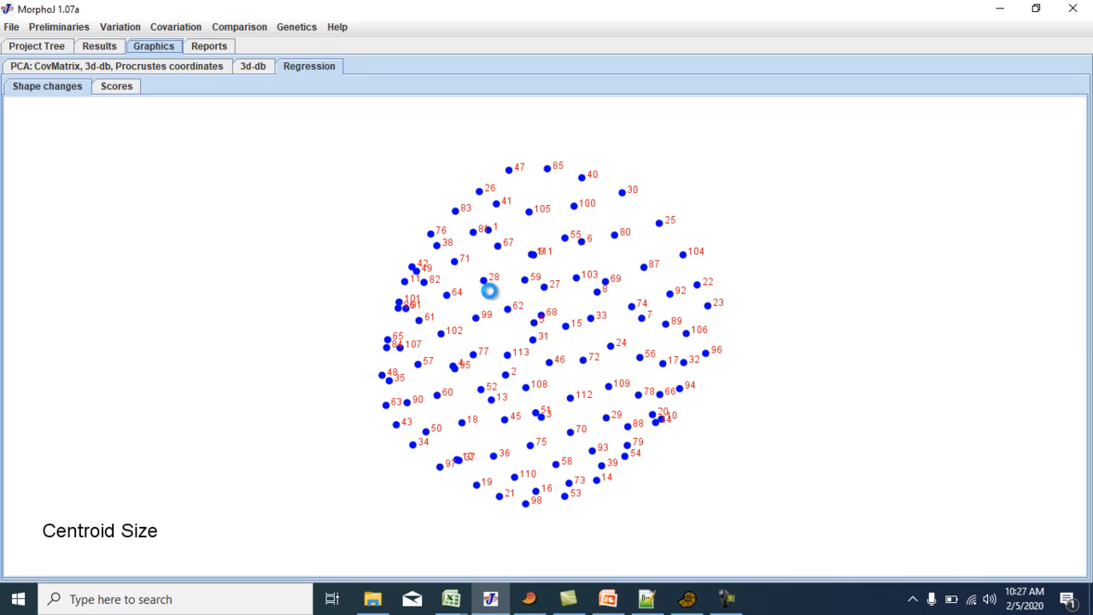
Show the regression scores plot and color its data points by the sex classifier, widening the color dialog to reveal all its options.
left_click(119, 91)
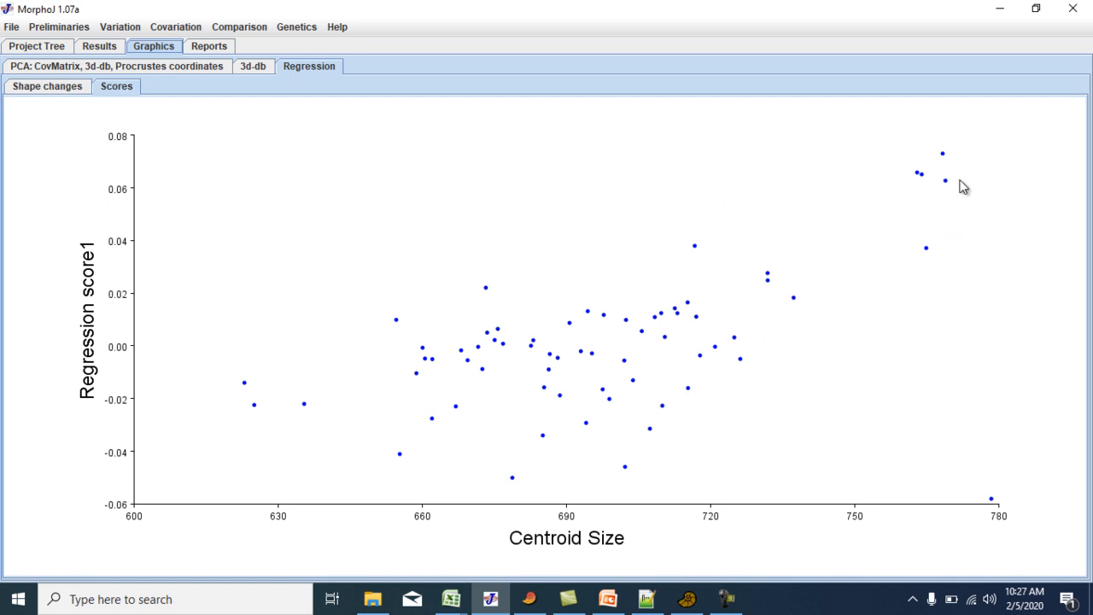
right_click(462, 303)
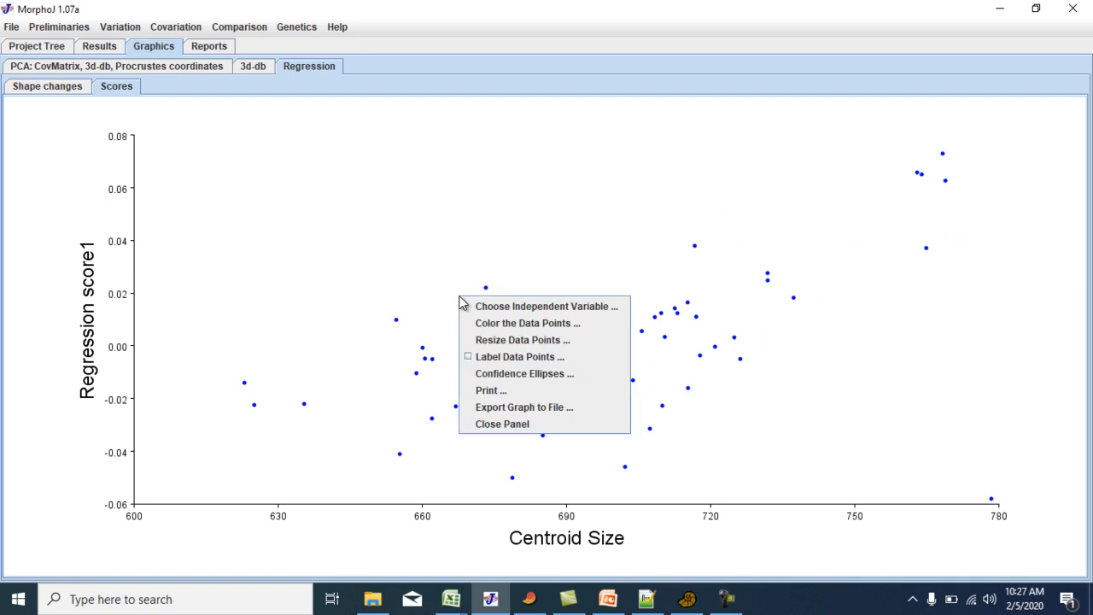
left_click(494, 324)
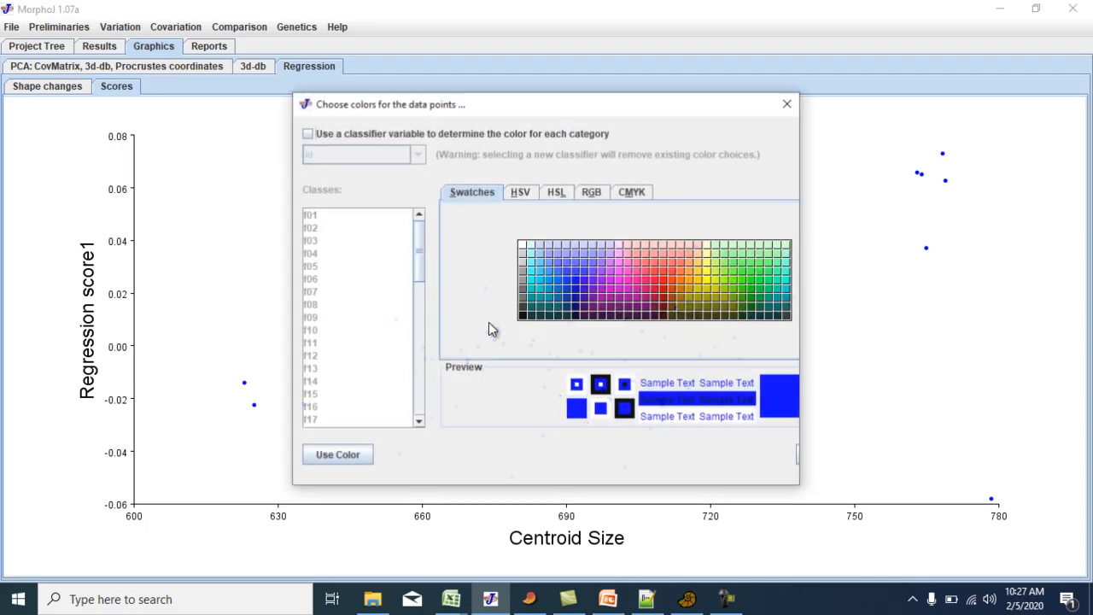
left_click(307, 133)
left_click(416, 160)
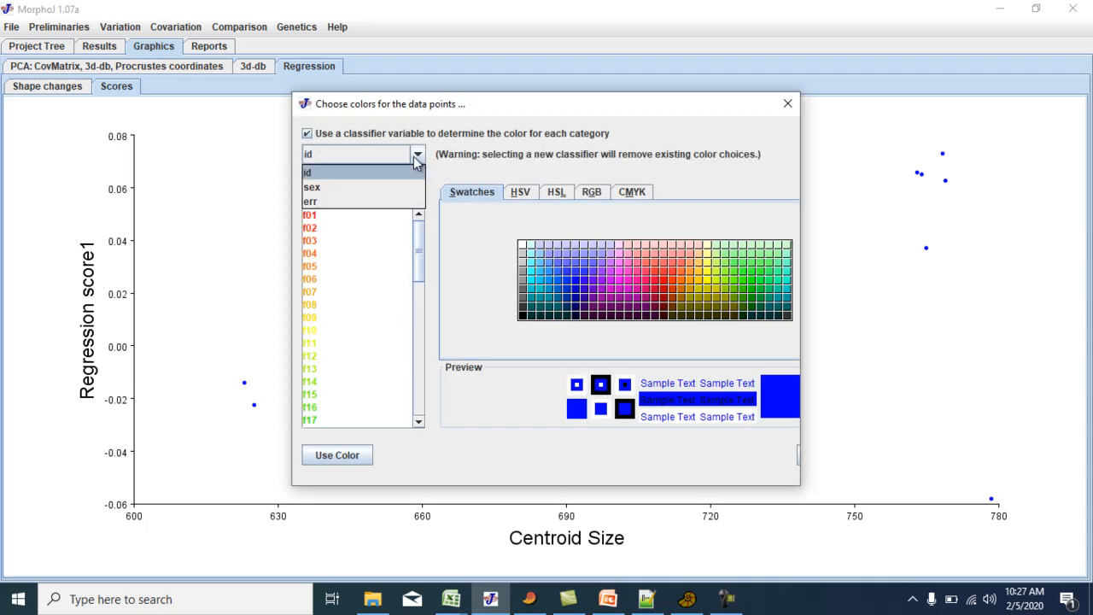
left_click(382, 187)
left_click_drag(804, 345, 1081, 345)
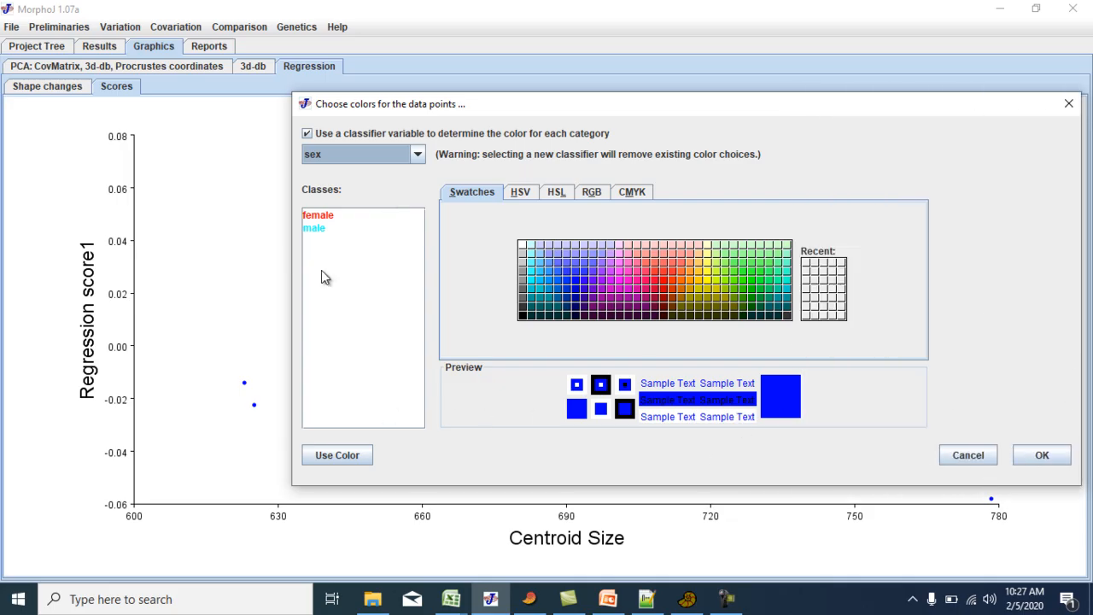
Assign a dark blue color to the male class and apply the colors to the plot.
left_click(312, 230)
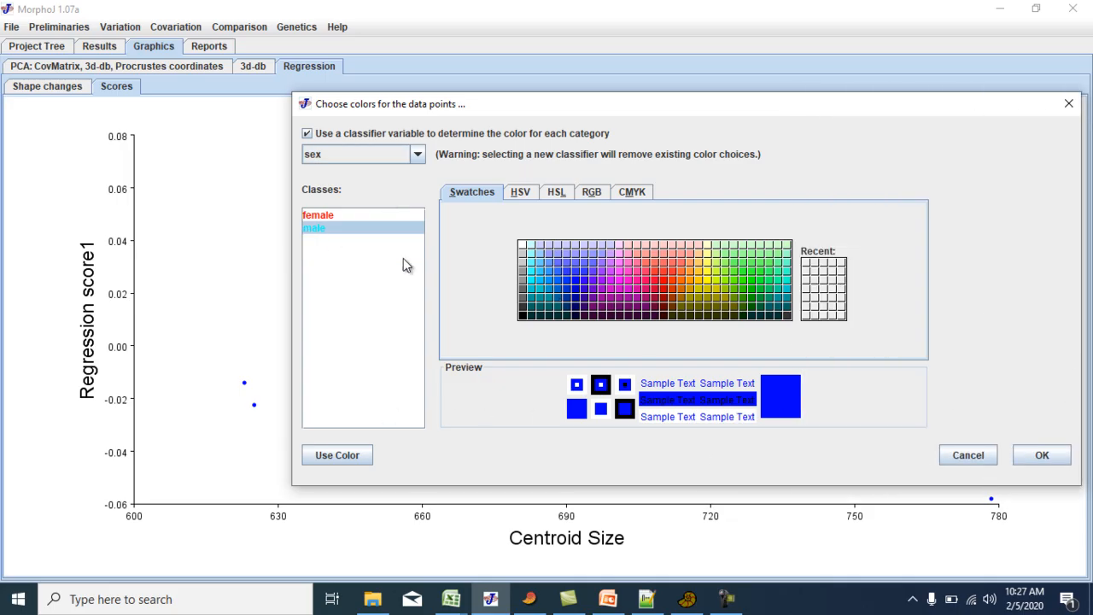
left_click(574, 305)
left_click(367, 455)
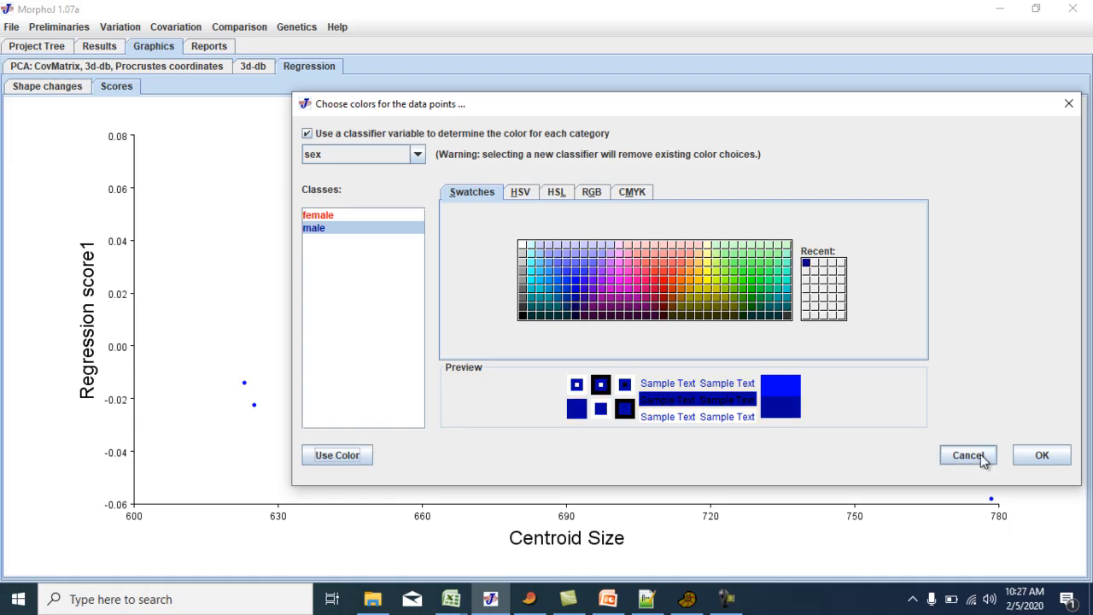
left_click(1042, 454)
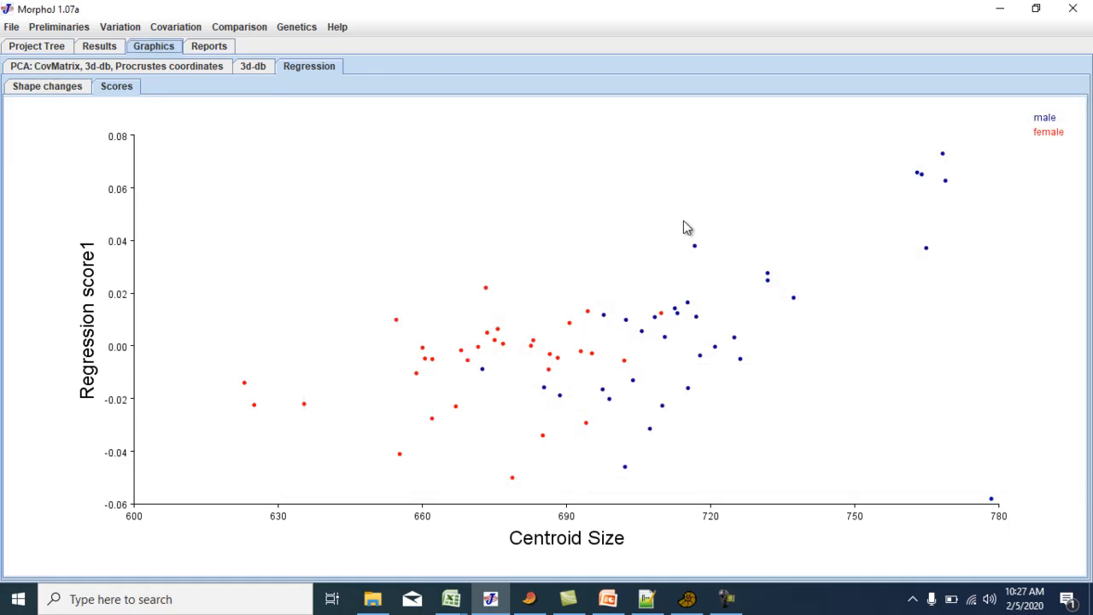
Resize the data points in the scores plot to a diameter of 8 pixels.
right_click(550, 250)
left_click(581, 293)
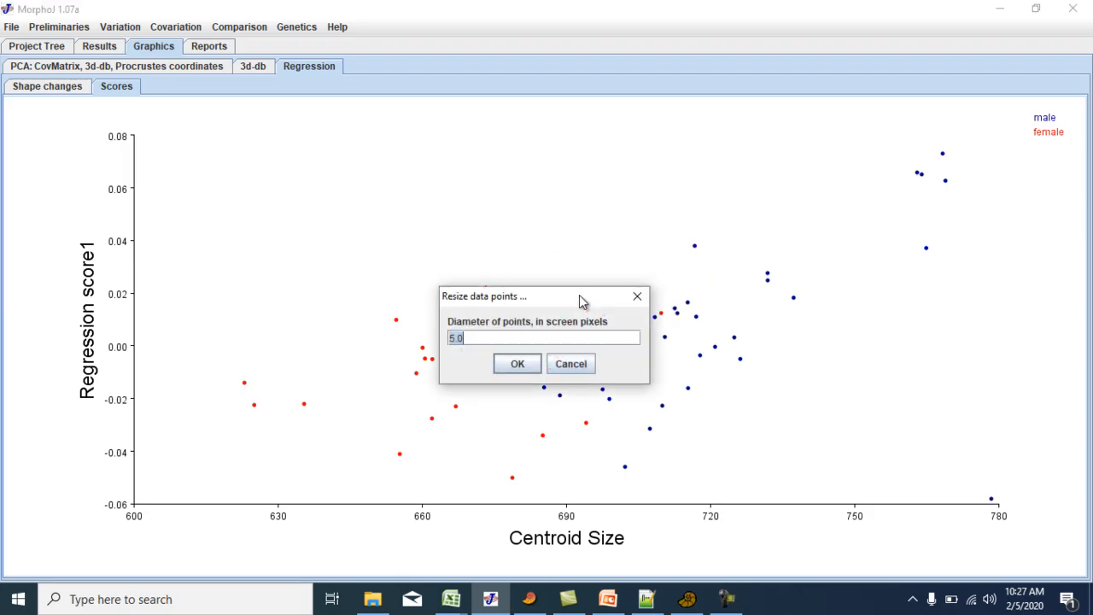
type("8")
key("Return")
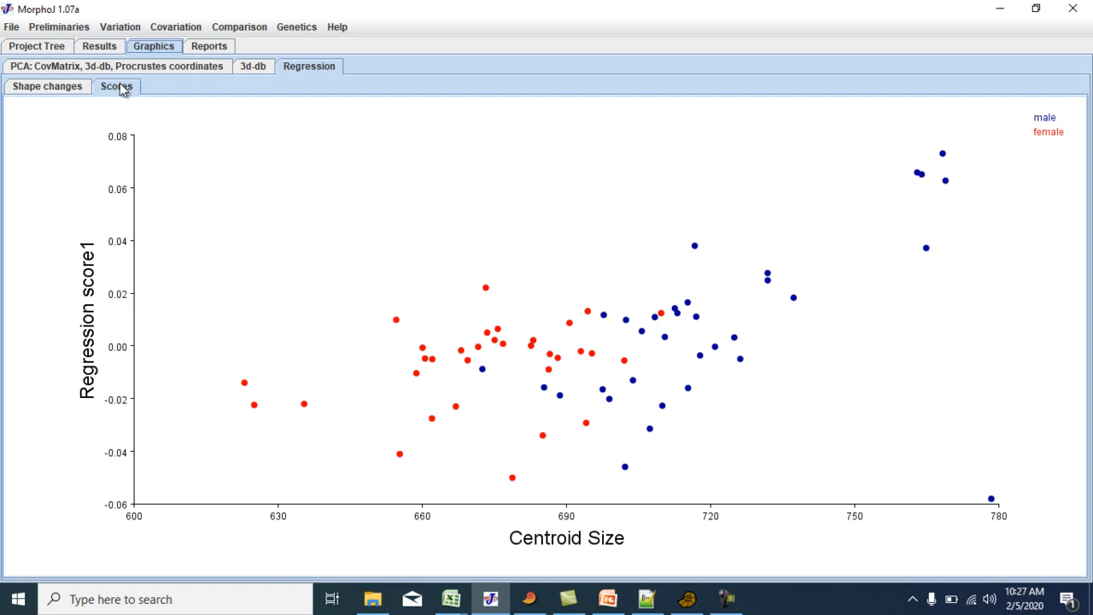
Examine the regression results for the sums of squares, percentage predicted, permutation P-value and variables used, and return to the scores plot.
left_click(99, 48)
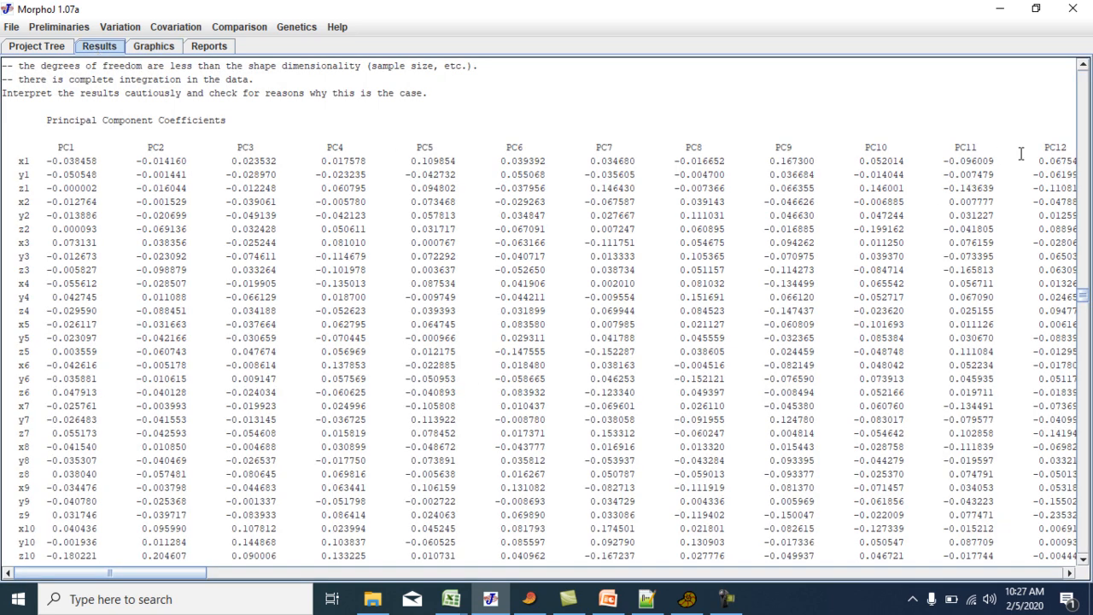
left_click_drag(1087, 299, 1089, 571)
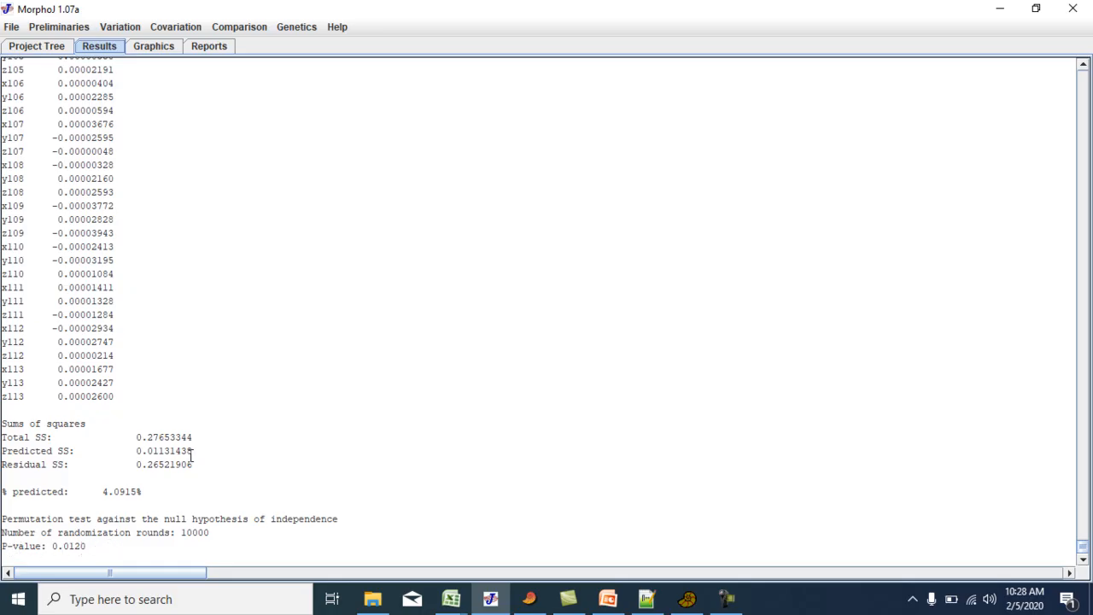
scroll(209, 482, "up", 20)
scroll(210, 481, "up", 20)
scroll(209, 481, "up", 20)
scroll(210, 481, "up", 17)
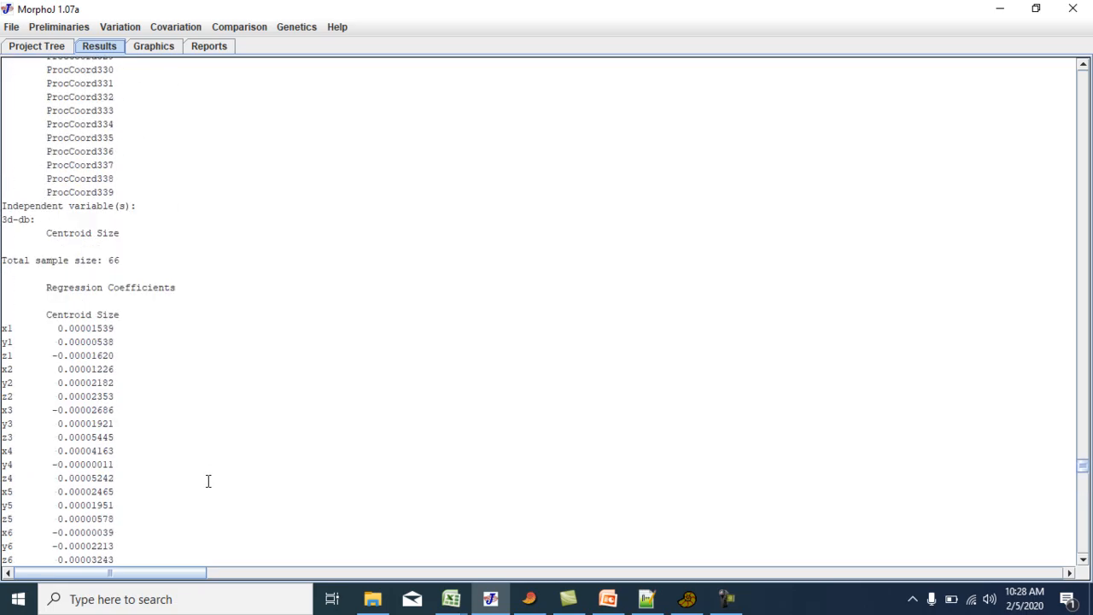
scroll(207, 480, "up", 2)
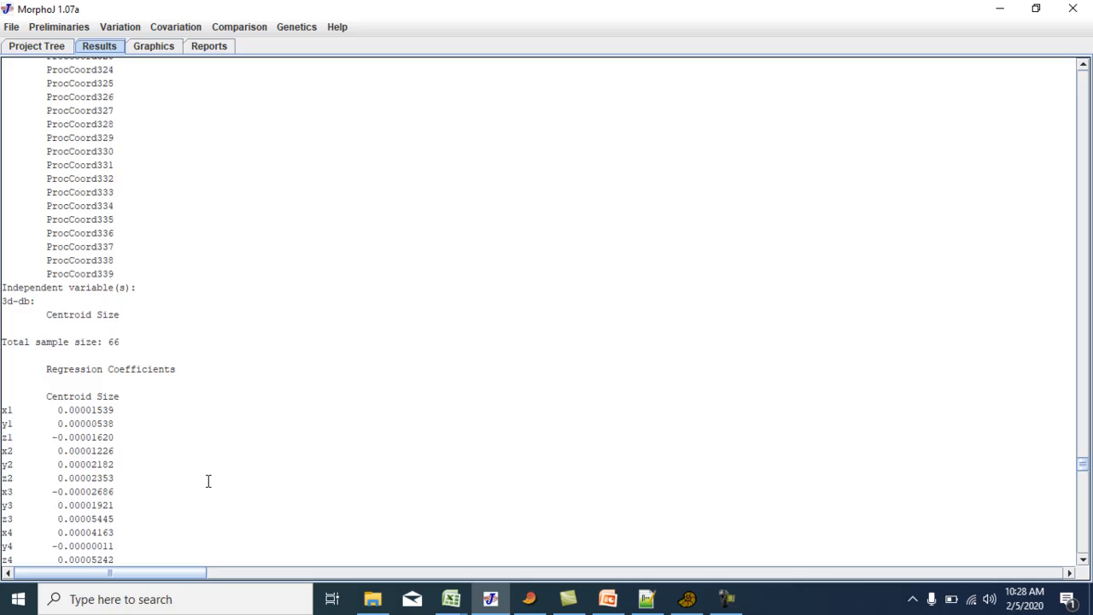
scroll(206, 480, "up", 20)
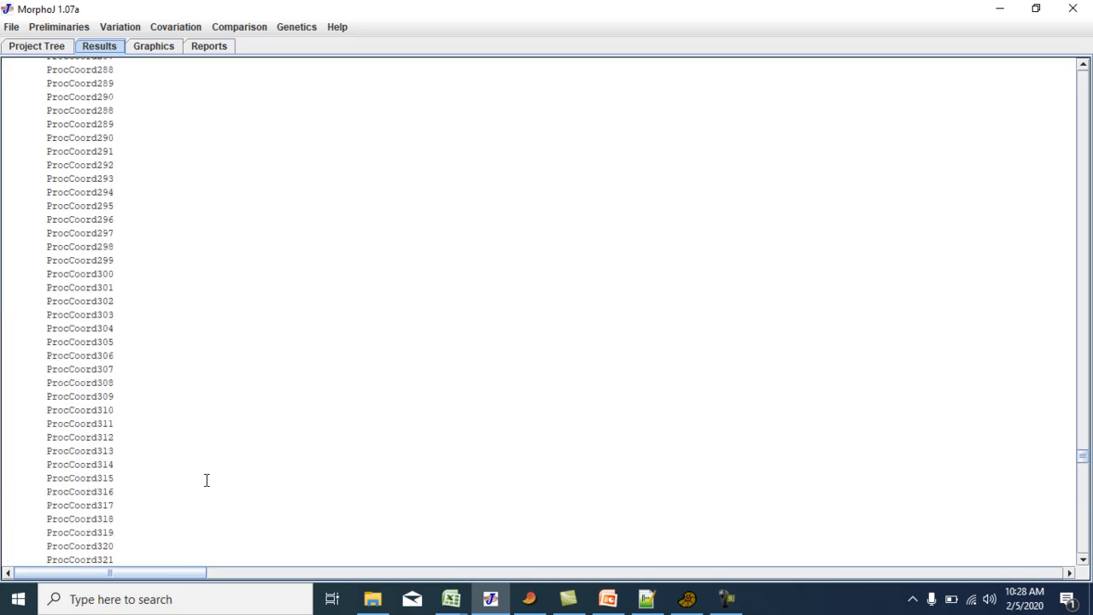
scroll(206, 480, "up", 20)
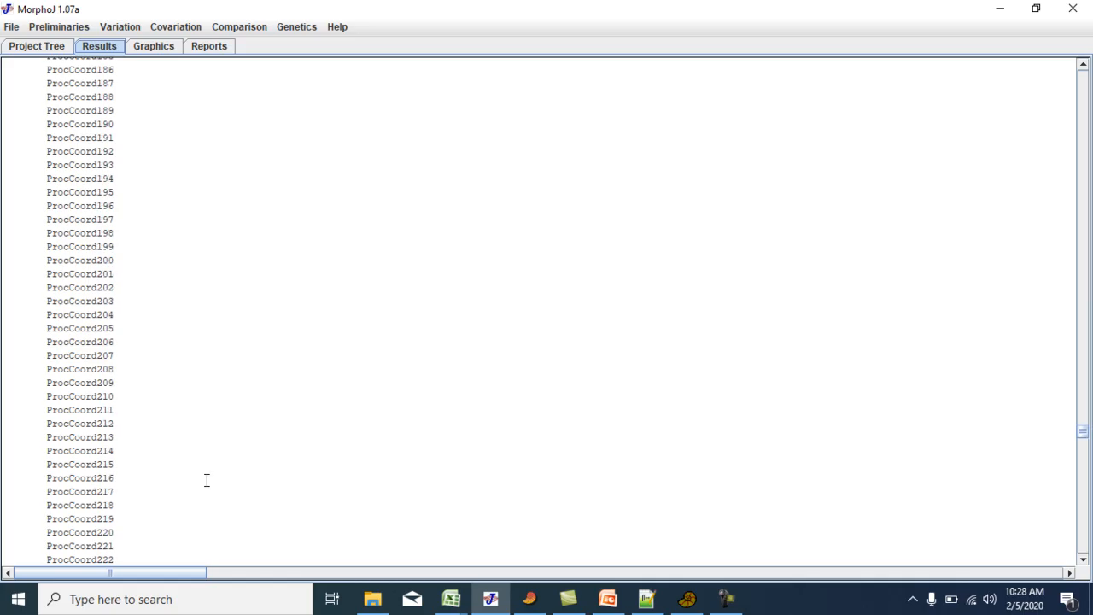
scroll(206, 480, "up", 20)
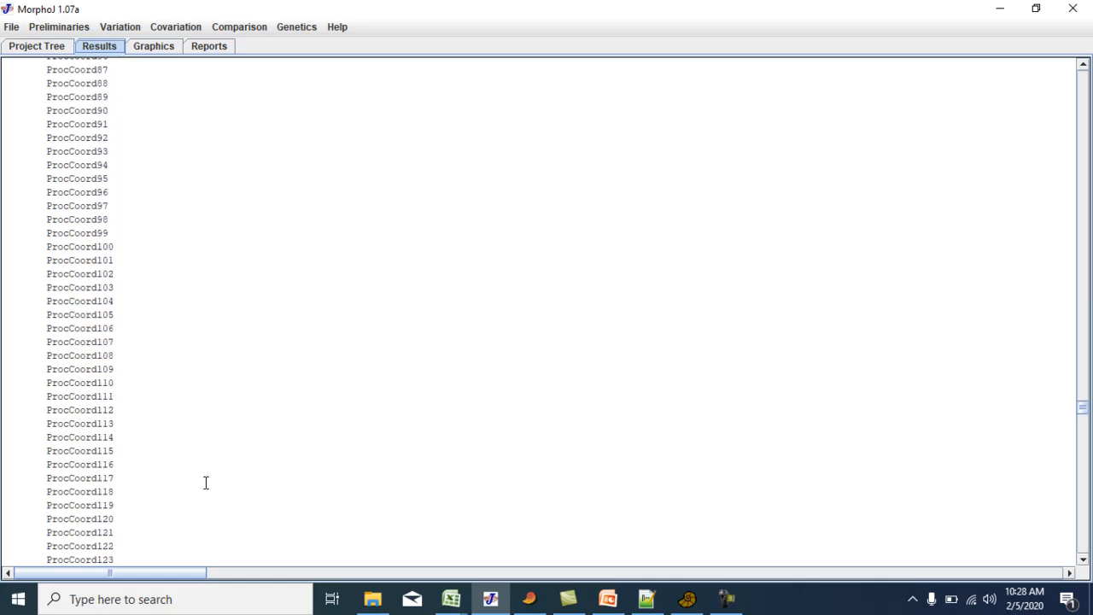
scroll(205, 486, "up", 20)
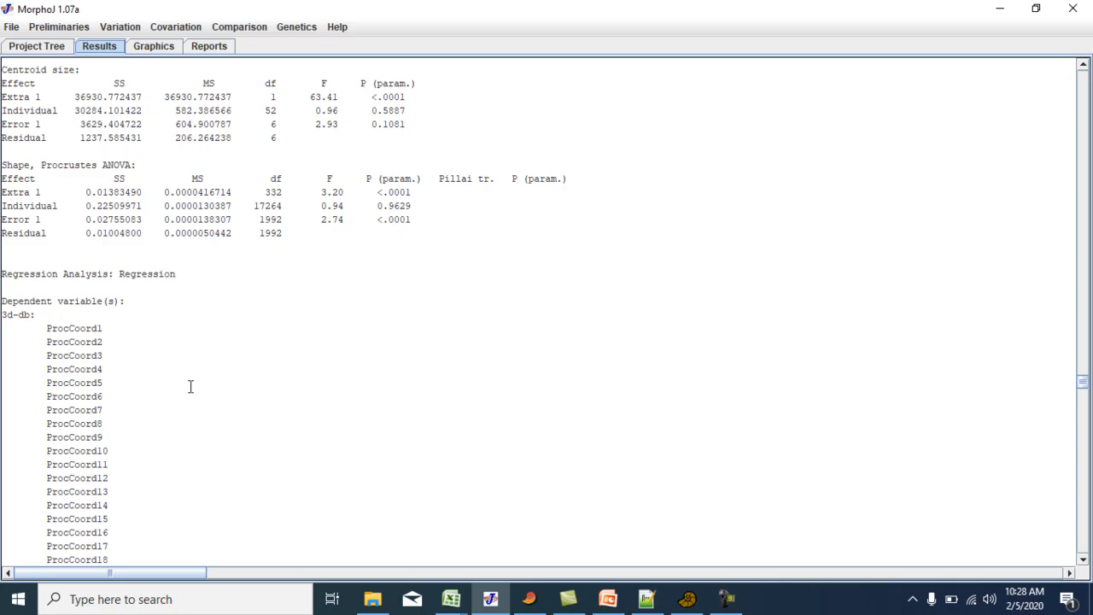
scroll(191, 385, "up", 2)
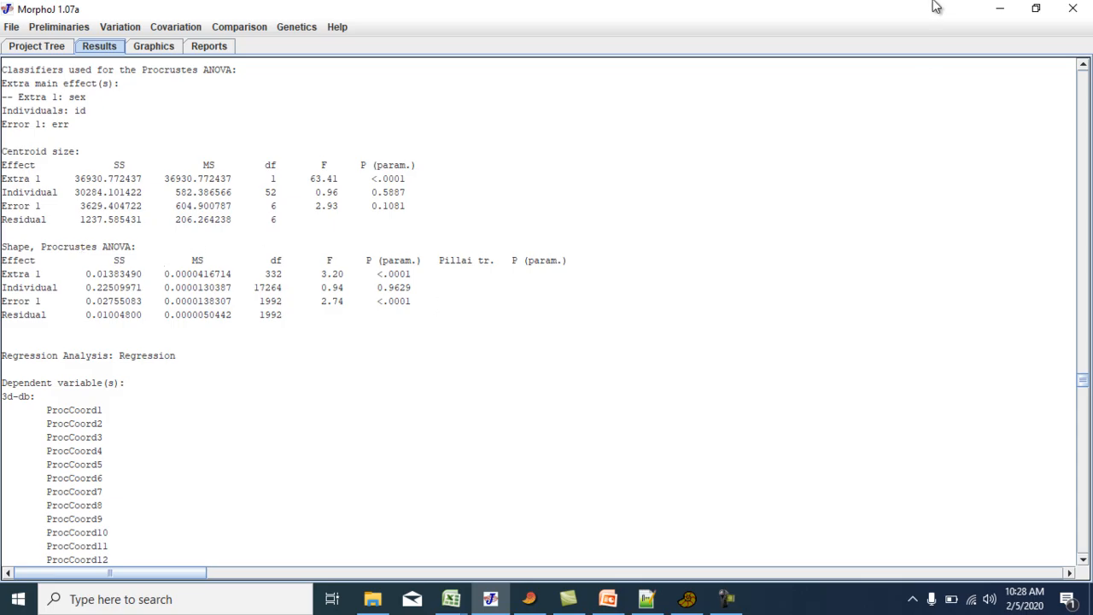
left_click(155, 45)
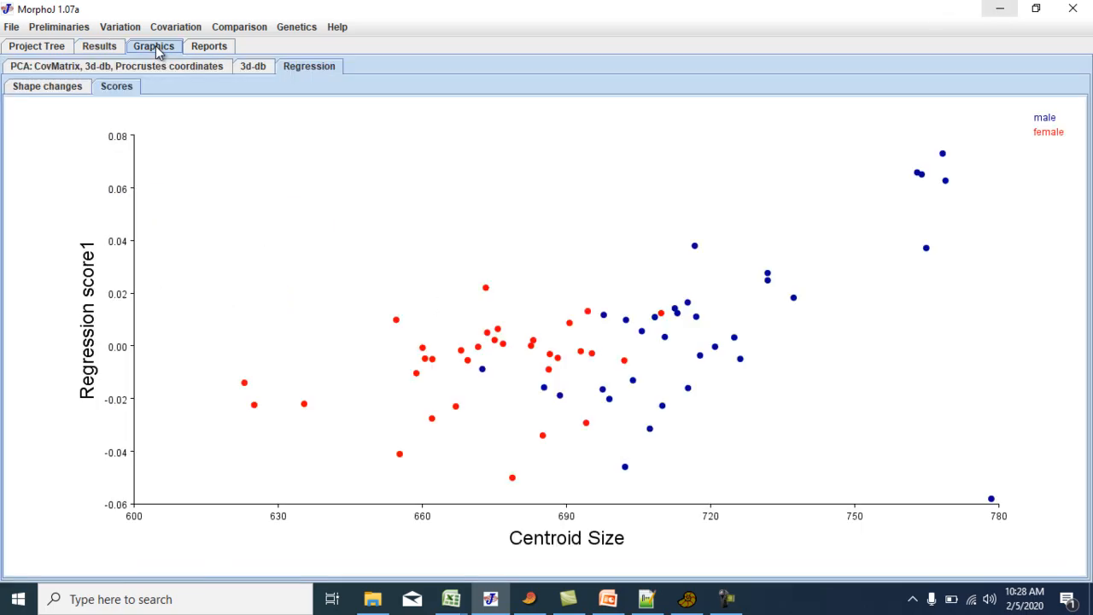